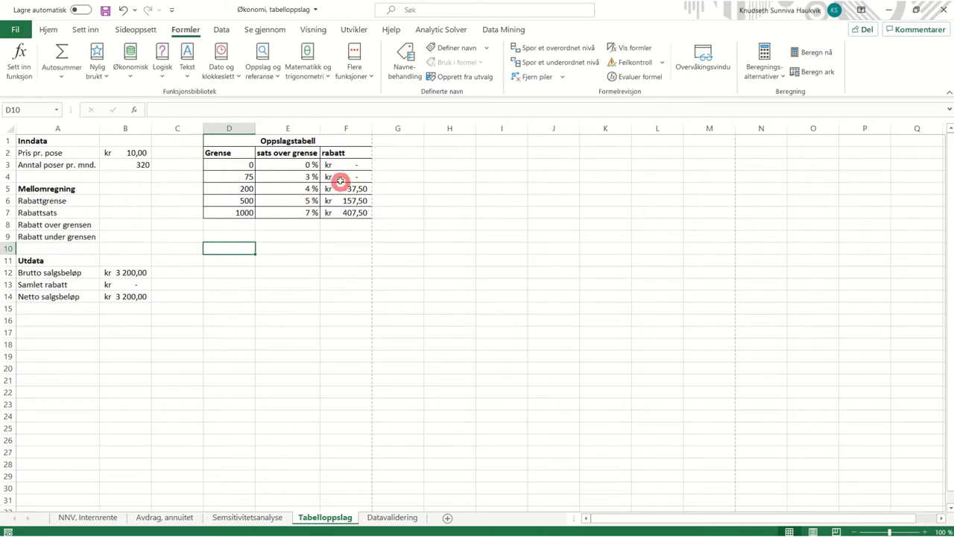
Examine the discount formulas in the rabatt column of the lookup table, cells F4 to F7.
left_click(339, 178)
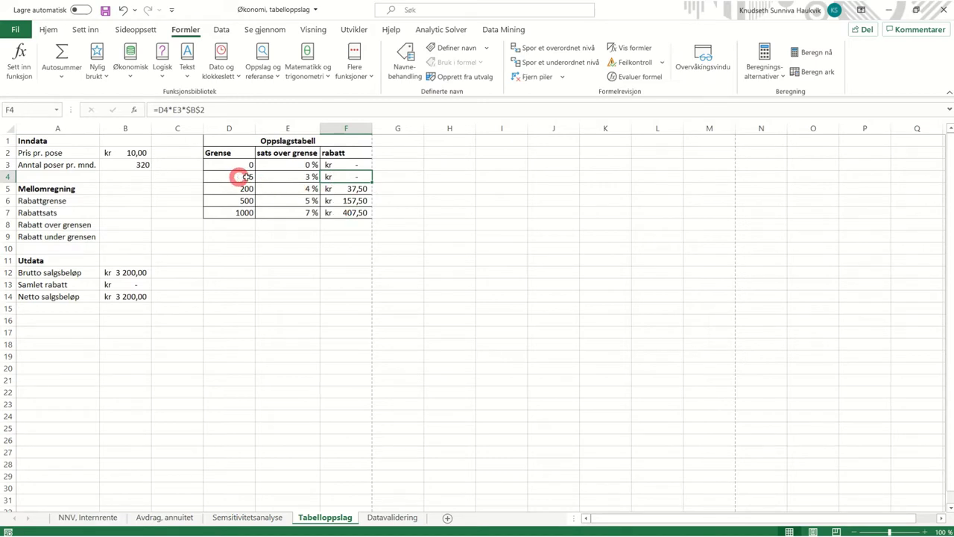
left_click(339, 190)
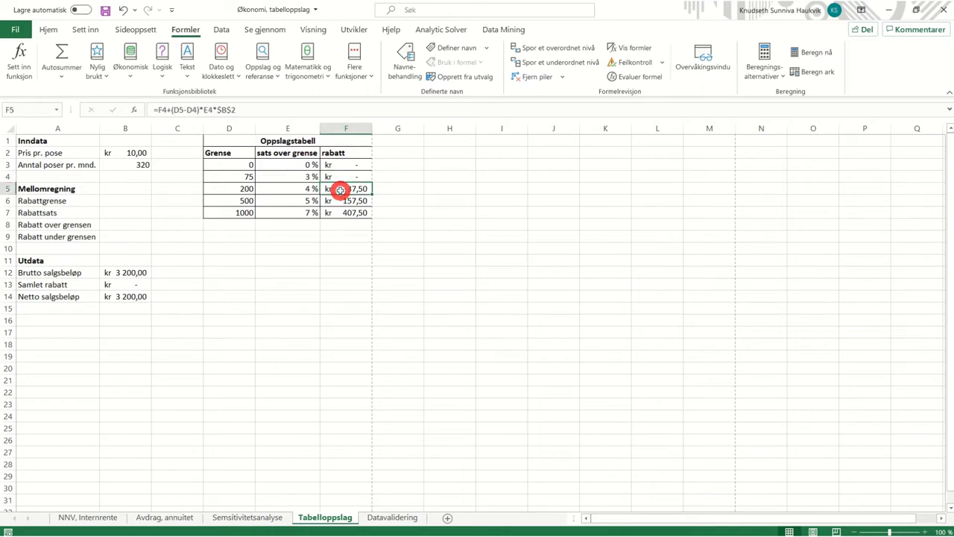
left_click(258, 110)
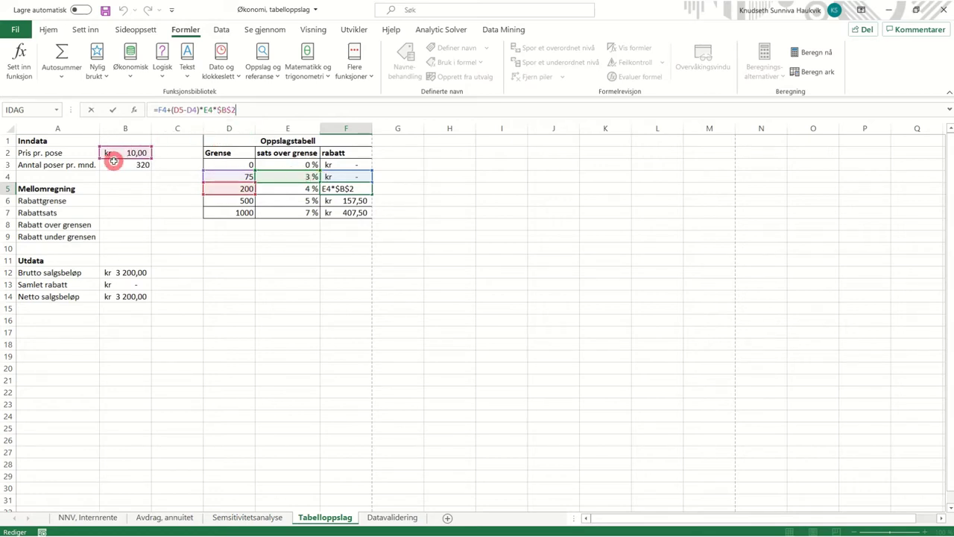
key("Return")
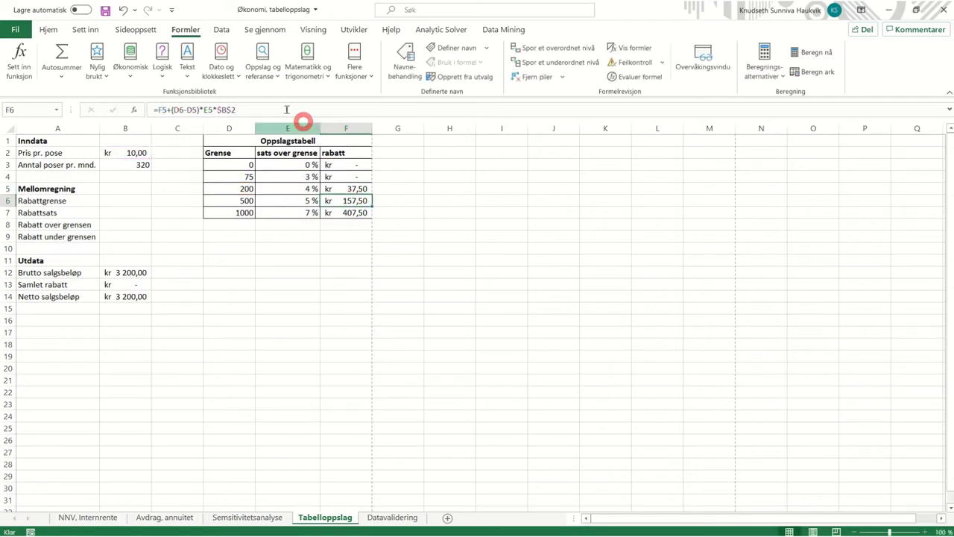
left_click(270, 110)
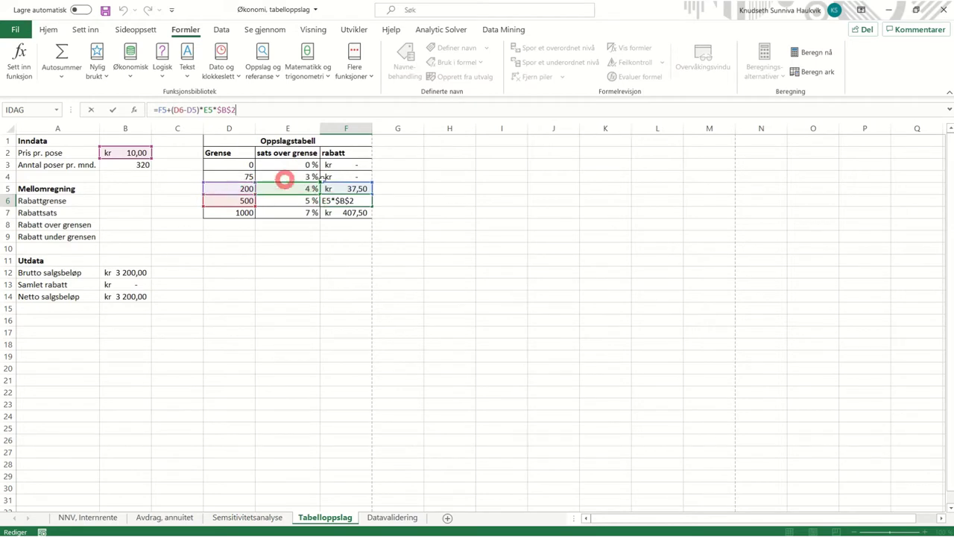
key("Return")
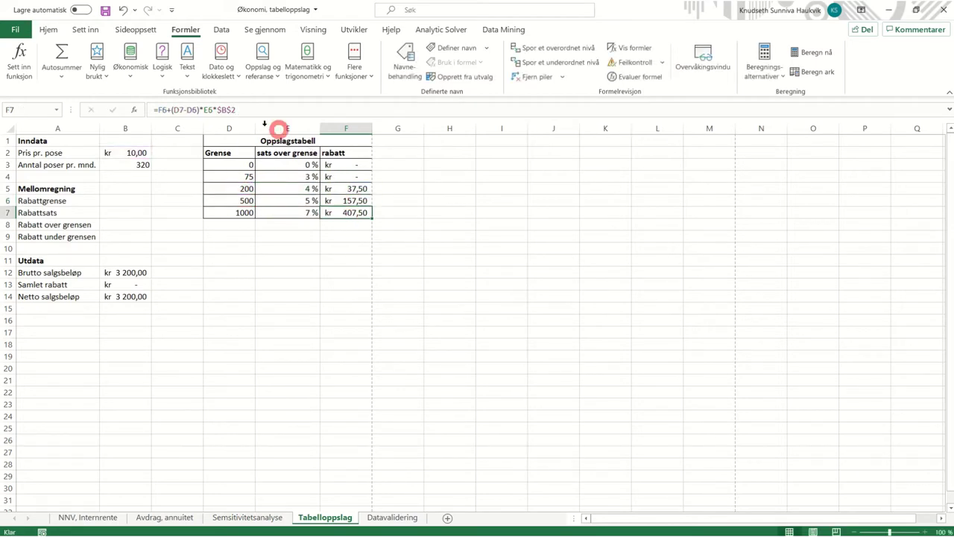
left_click(253, 109)
Examine the Utdata formulas for Brutto salgsbeløp, Samlet rabatt and Netto salgsbeløp in B12 to B14.
left_click(131, 197)
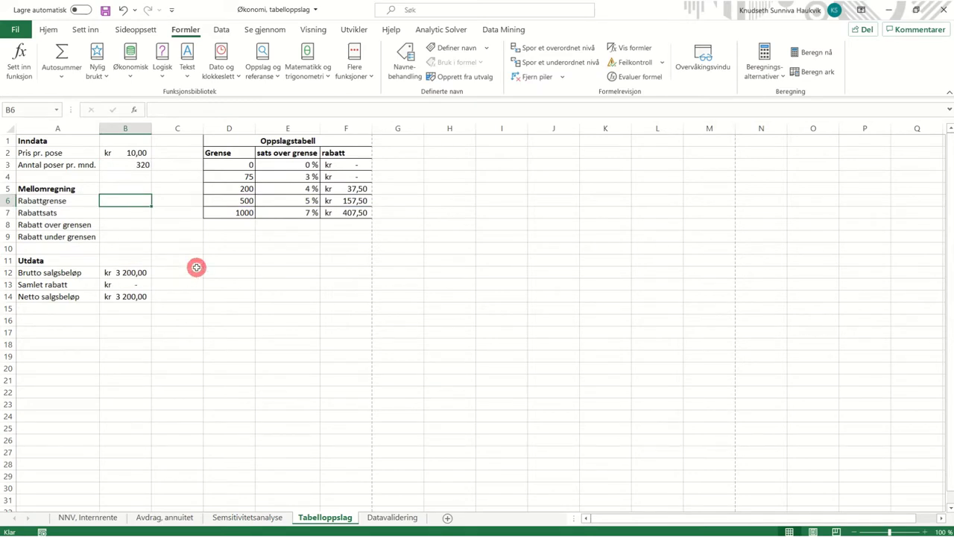
left_click(141, 272)
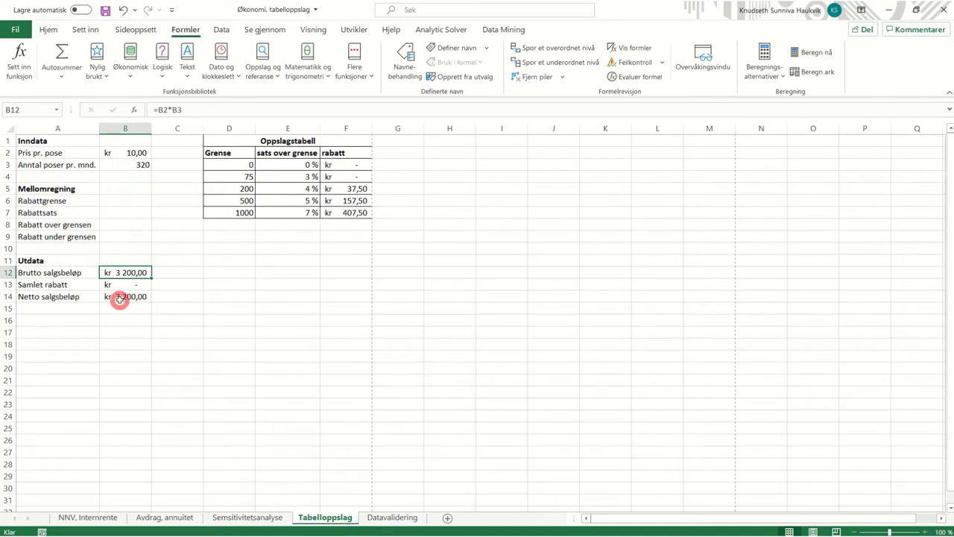
left_click(124, 283)
left_click(203, 109)
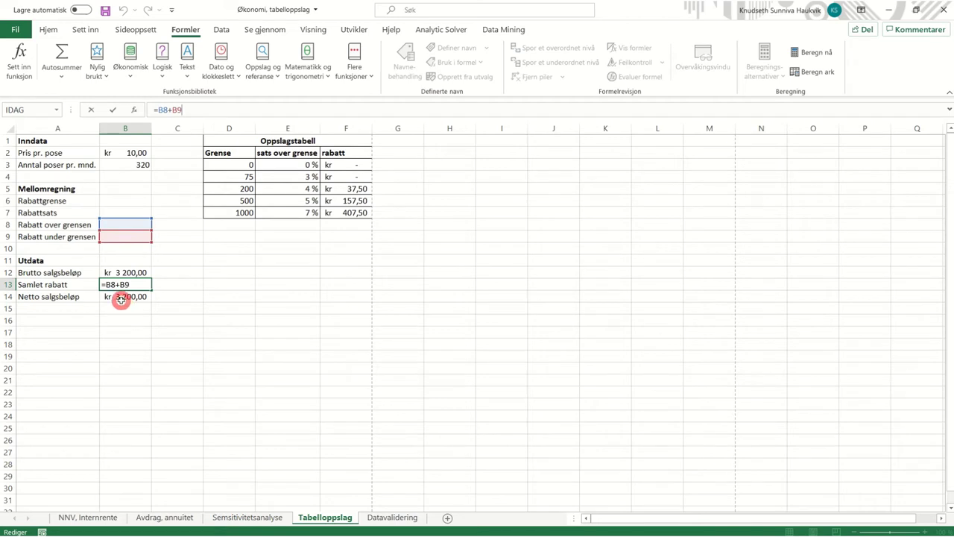
key("Return")
left_click(206, 110)
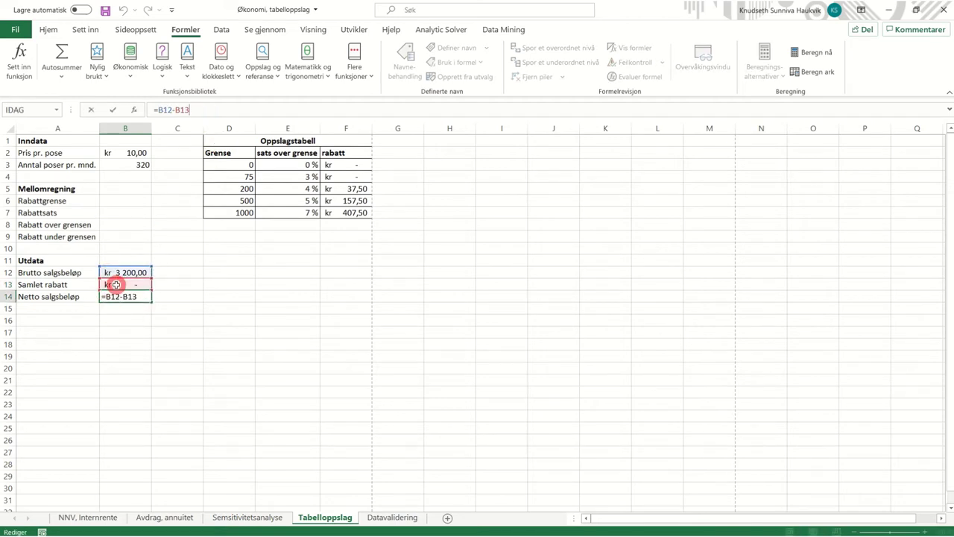
Enter =FINN.RAD(B3;D3:F7;1) in B6 to look up the Rabattgrense.
left_click(121, 200)
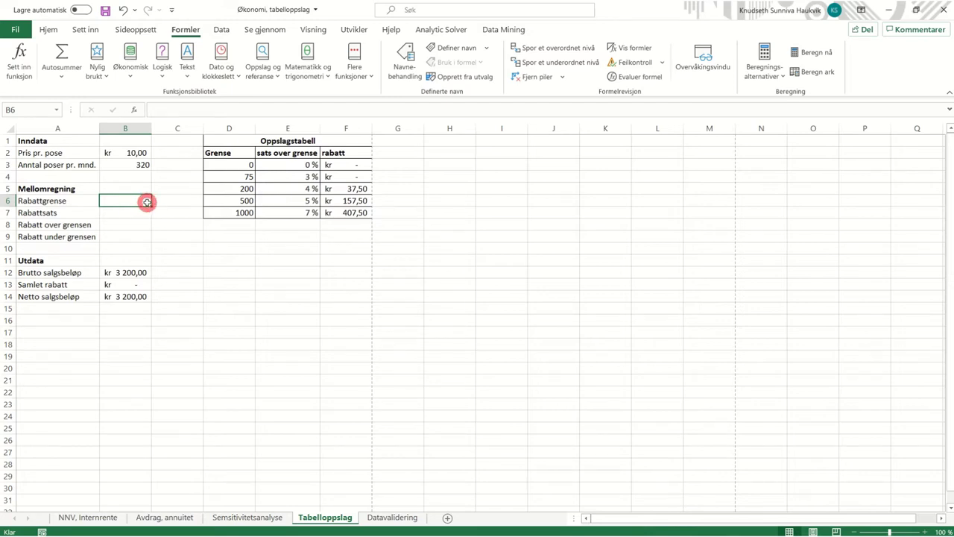
type("=Fi")
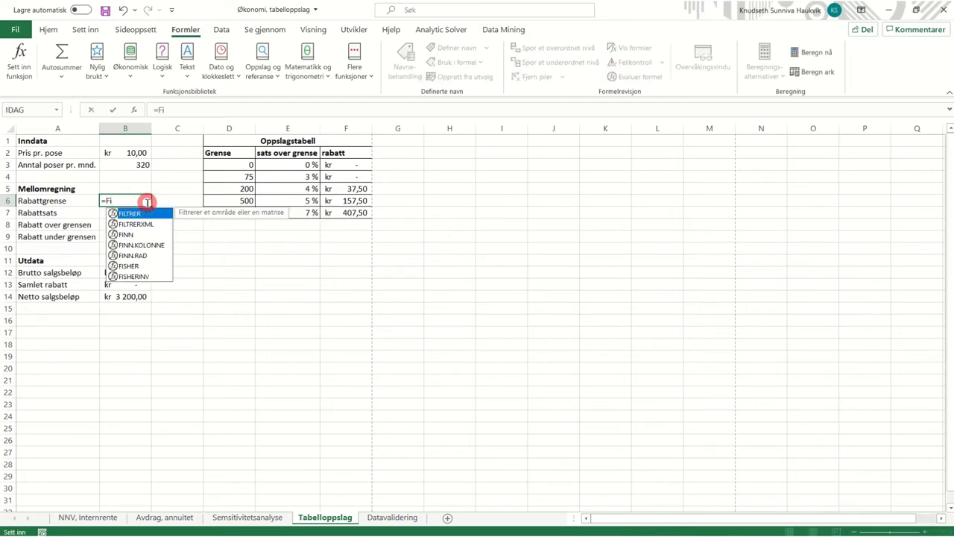
left_click(139, 254)
double_click(138, 254)
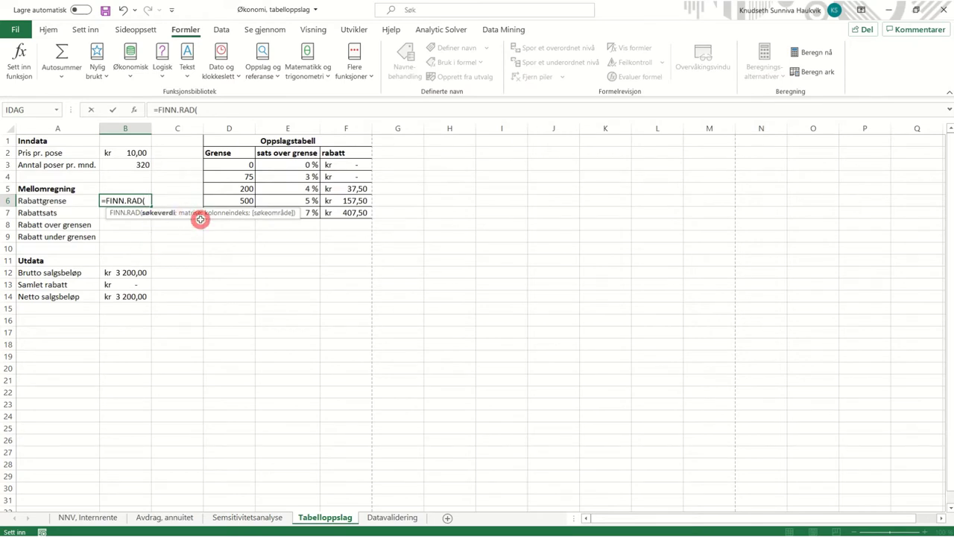
left_click(130, 164)
left_click(284, 212)
type(";")
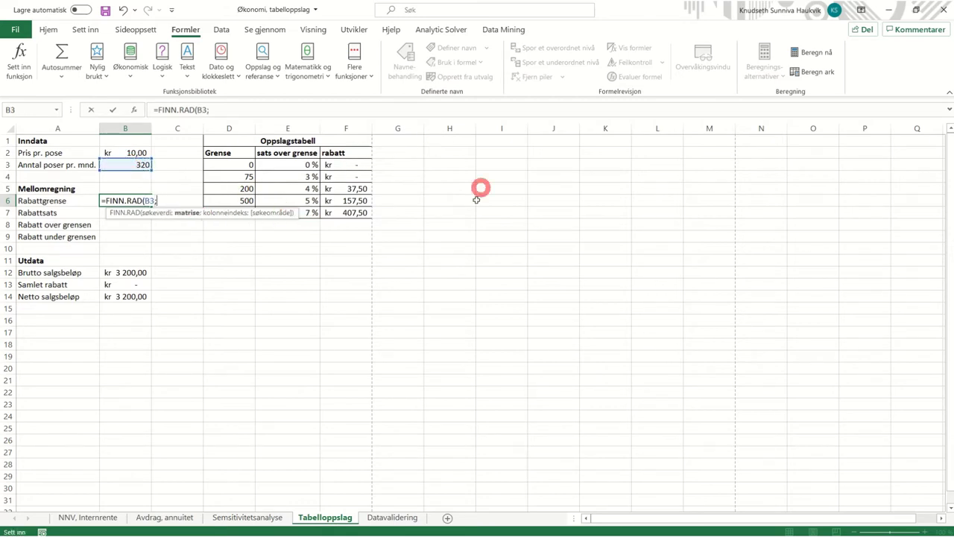
left_click_drag(227, 164, 355, 208)
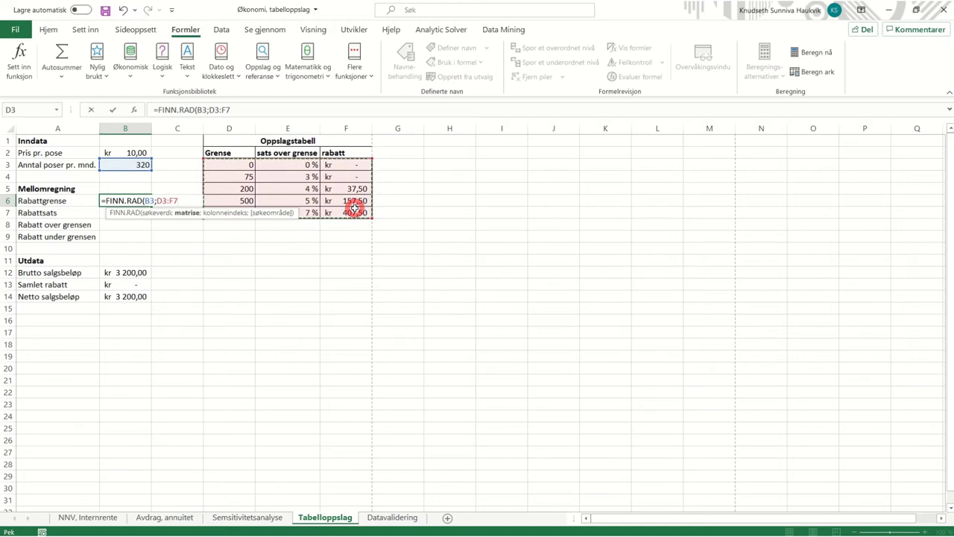
type(";")
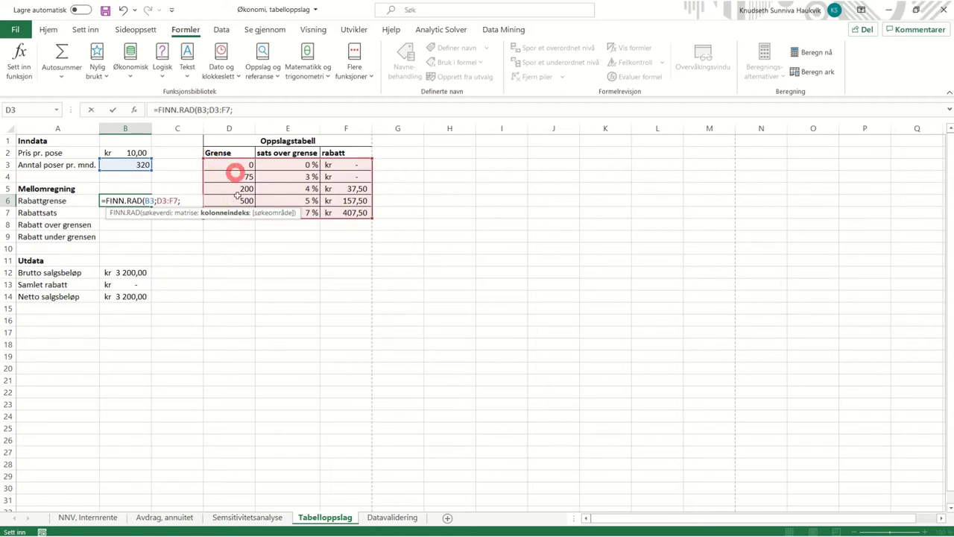
type(")")
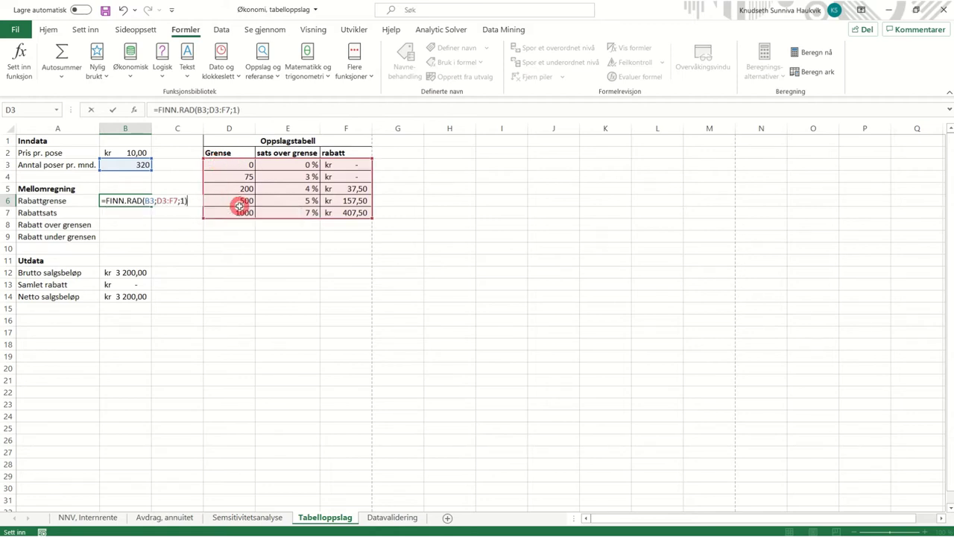
key("Return")
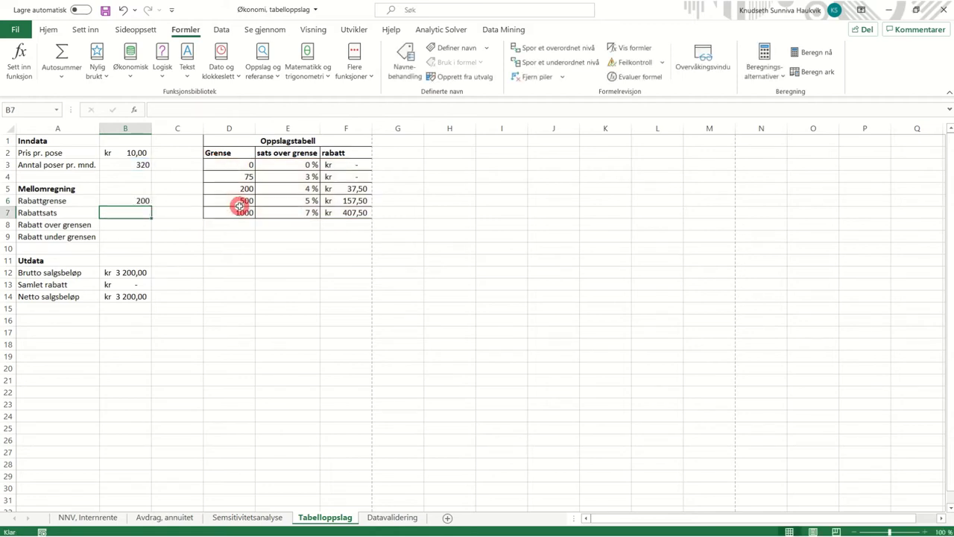
Look up the Rabattsats in B7 using FINN.RAD with search value B3, table D3:F7 and column index 2.
left_click(127, 214)
type("=")
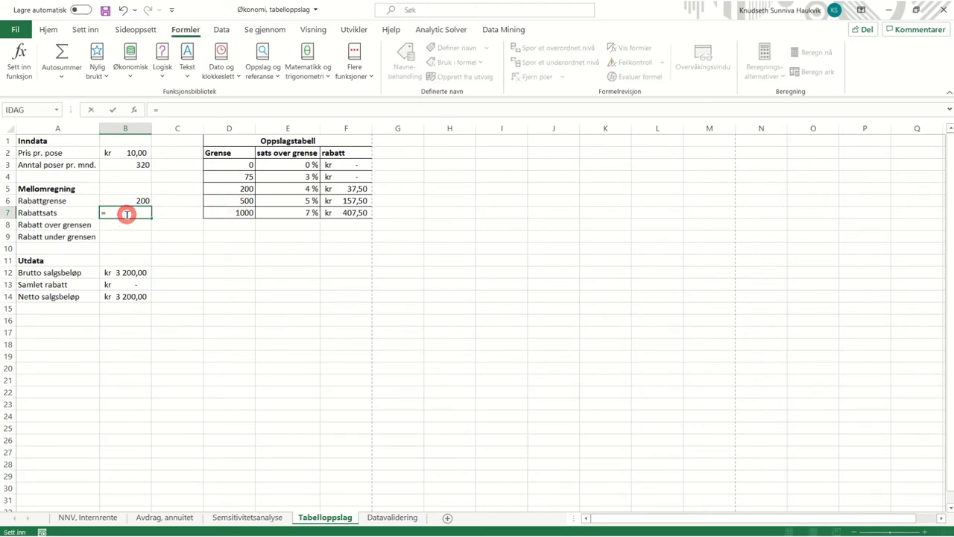
type("finn")
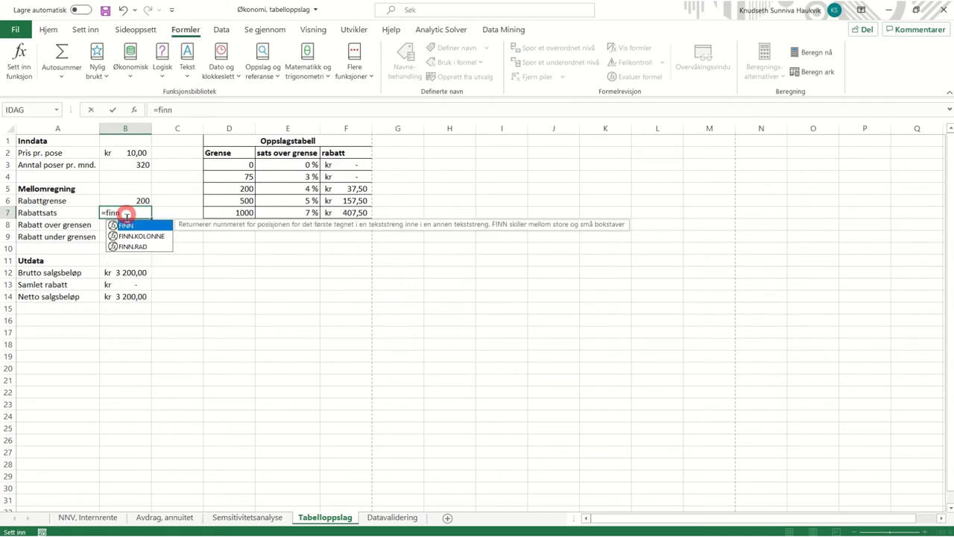
double_click(139, 246)
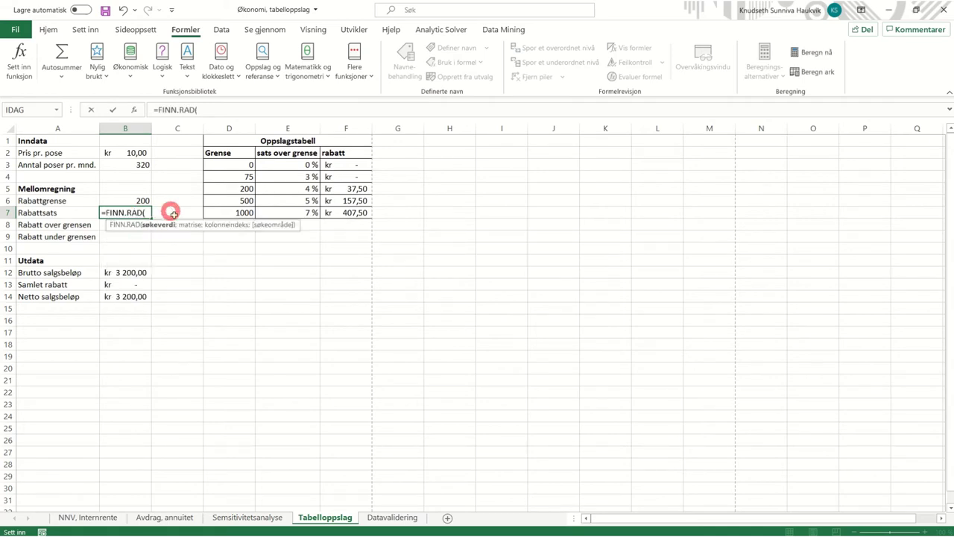
left_click(128, 164)
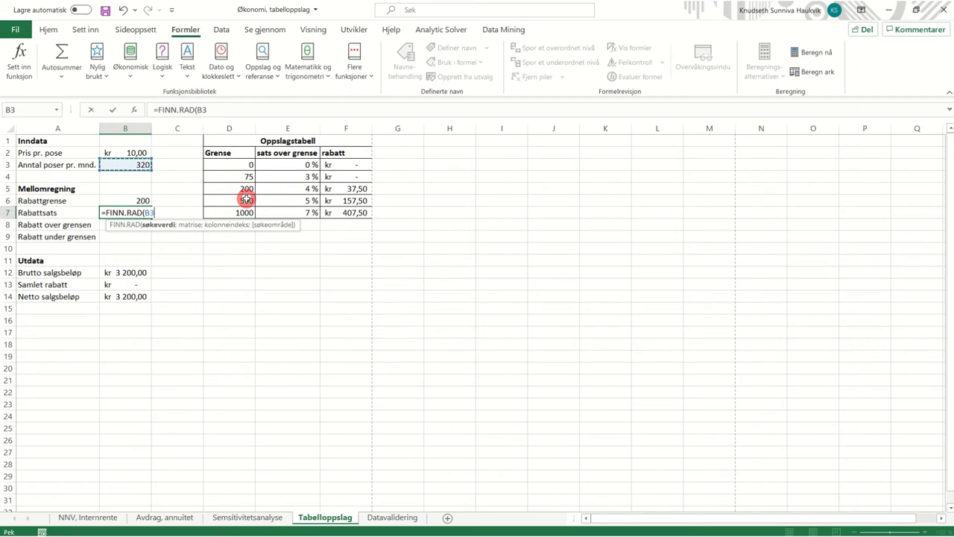
type(";")
left_click_drag(222, 164, 357, 210)
type(";")
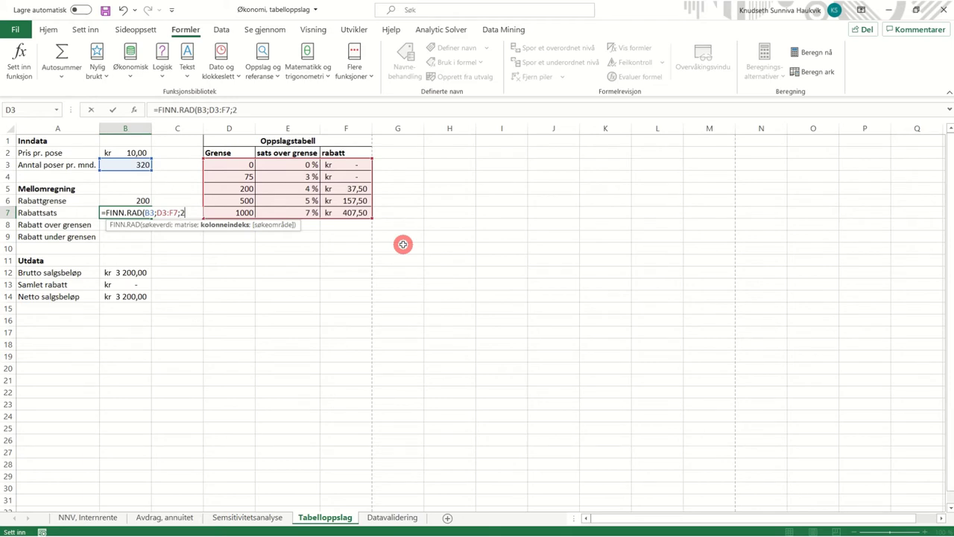
type("2")
key("Return")
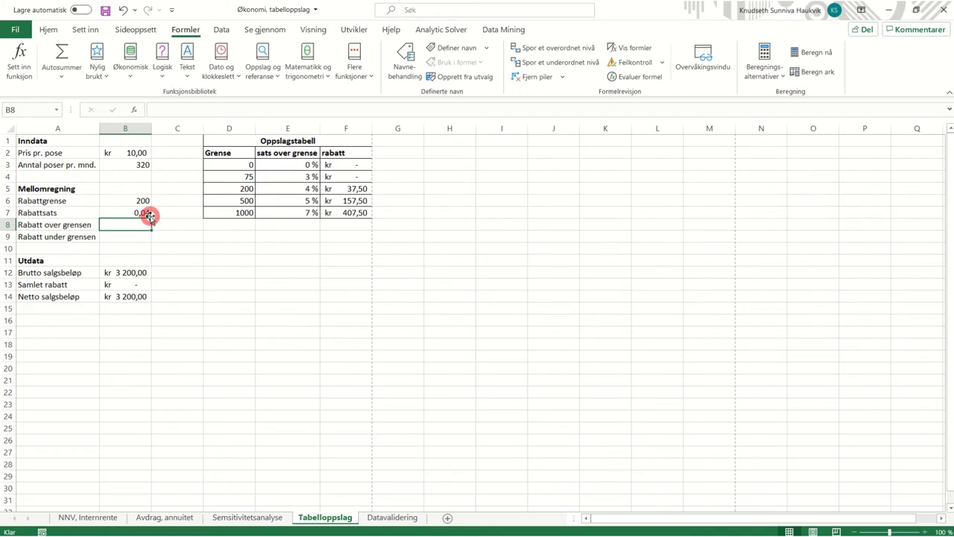
Calculate Rabatt over grensen in B8 with the formula =(B3-B6)*B7*B2.
type("=")
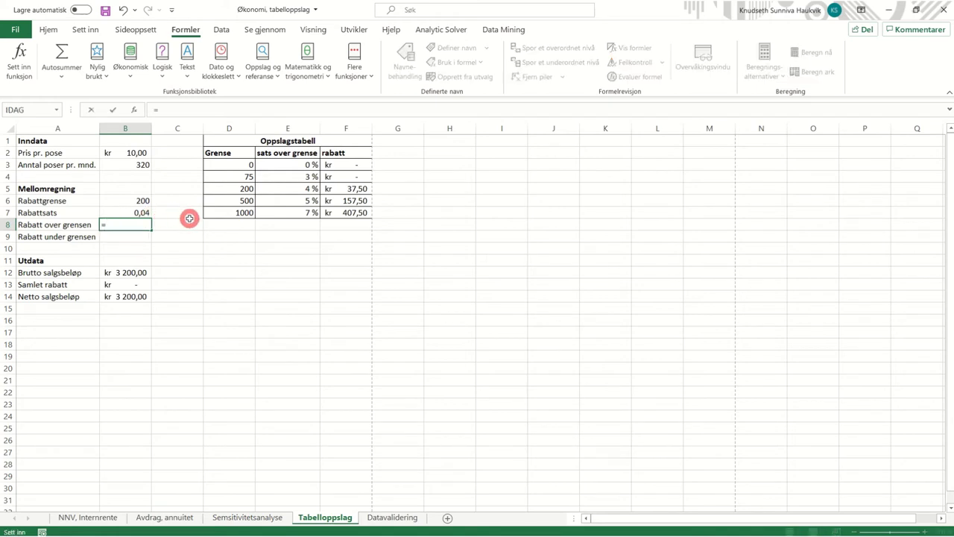
left_click(134, 165)
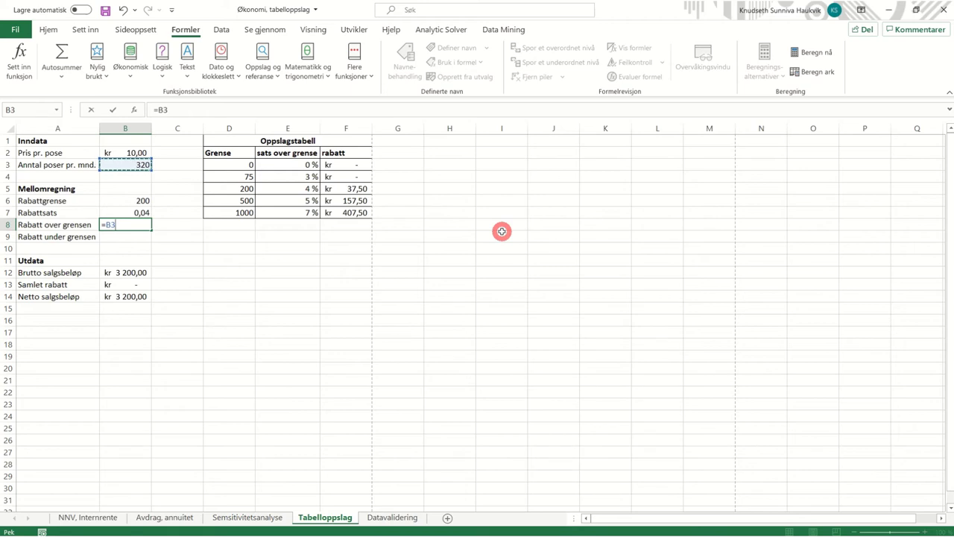
type("-")
left_click(140, 201)
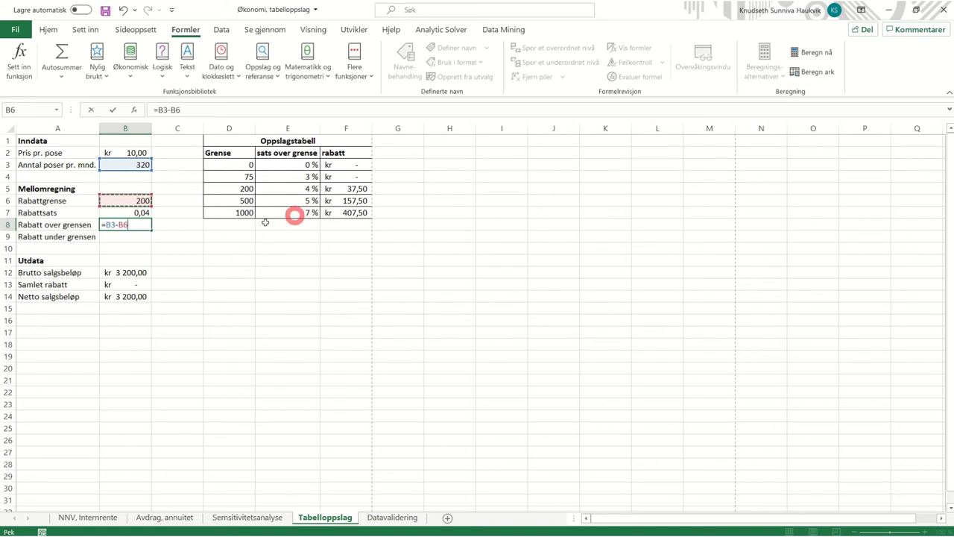
key("Left")
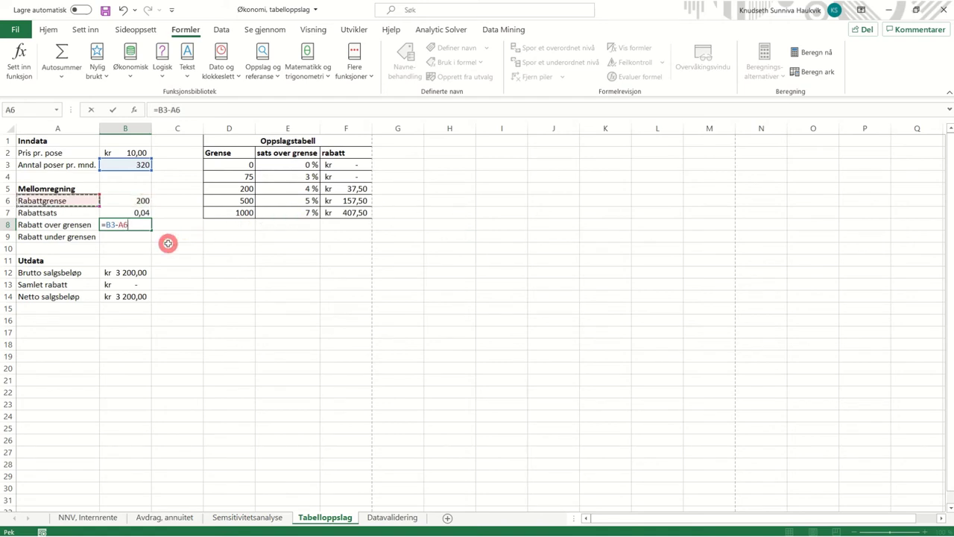
key("Right")
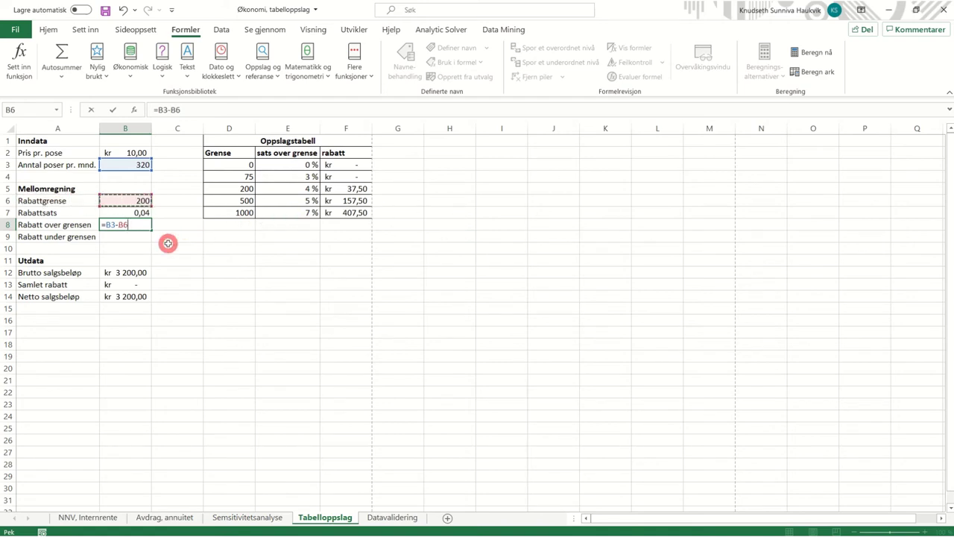
left_click(160, 108)
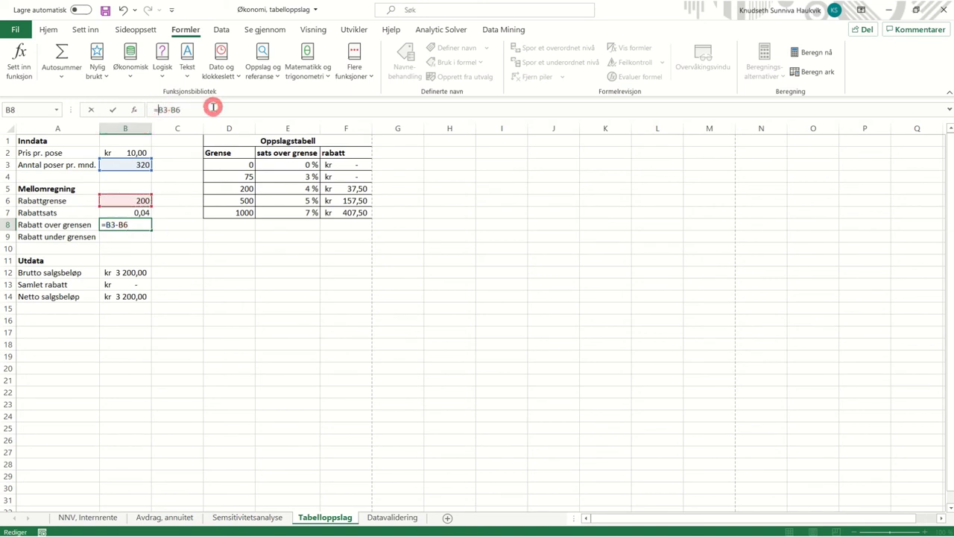
type("(")
key("shift")
type(")")
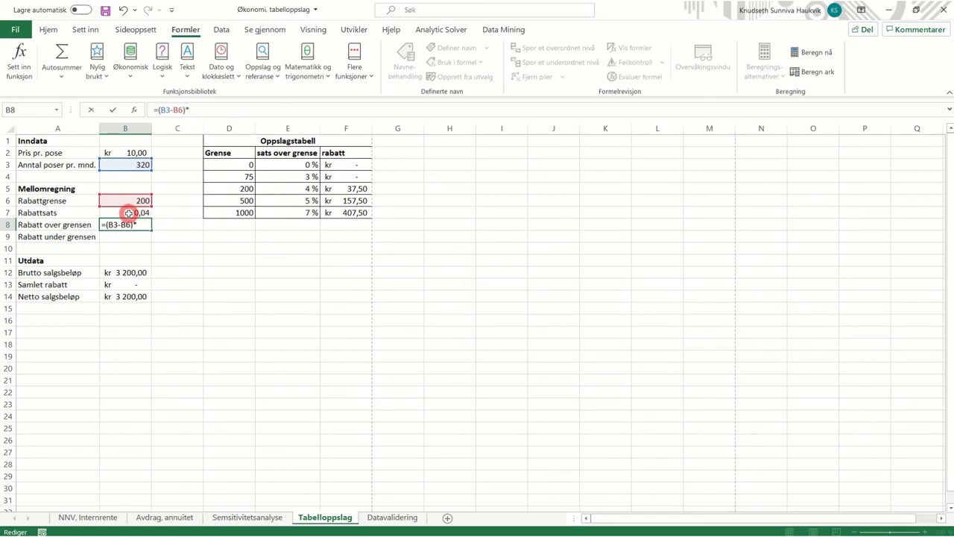
type("*")
left_click(128, 213)
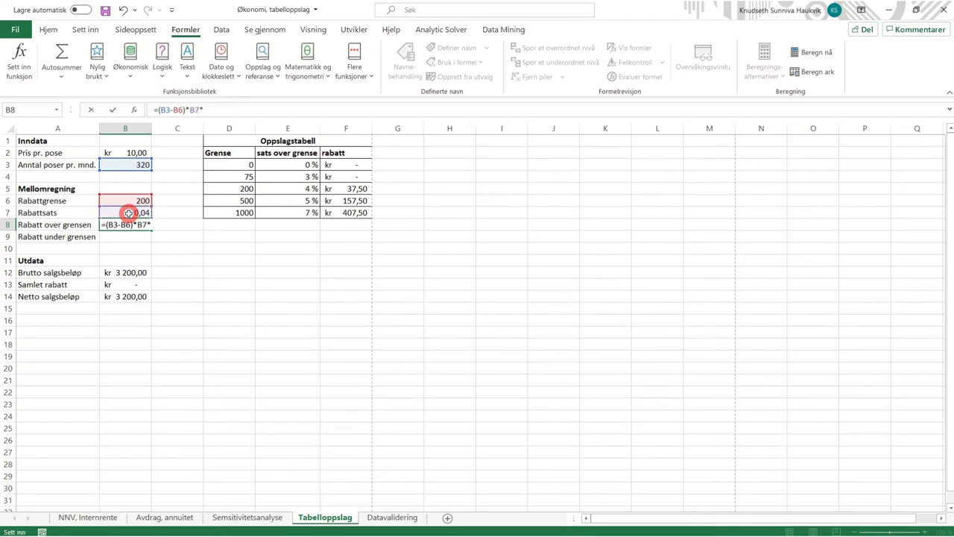
type("*")
left_click(131, 152)
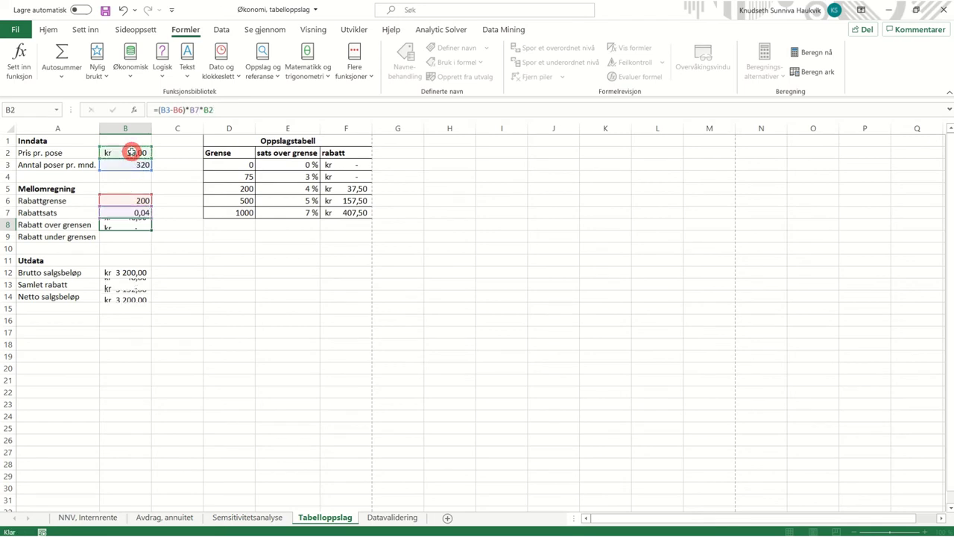
key("Return")
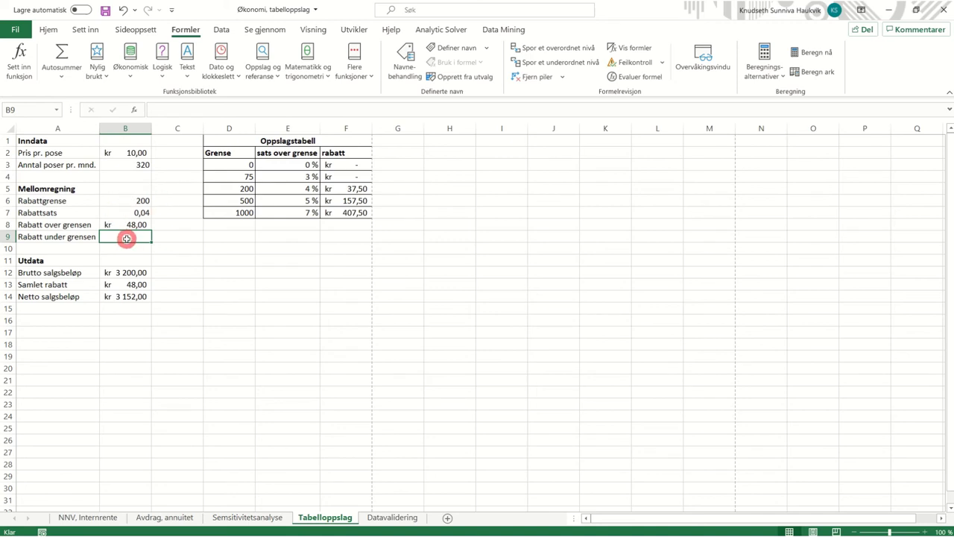
Look up Rabatt under grensen in B9 with the formula =FINN.RAD(B3;D3:F7;3).
type("=")
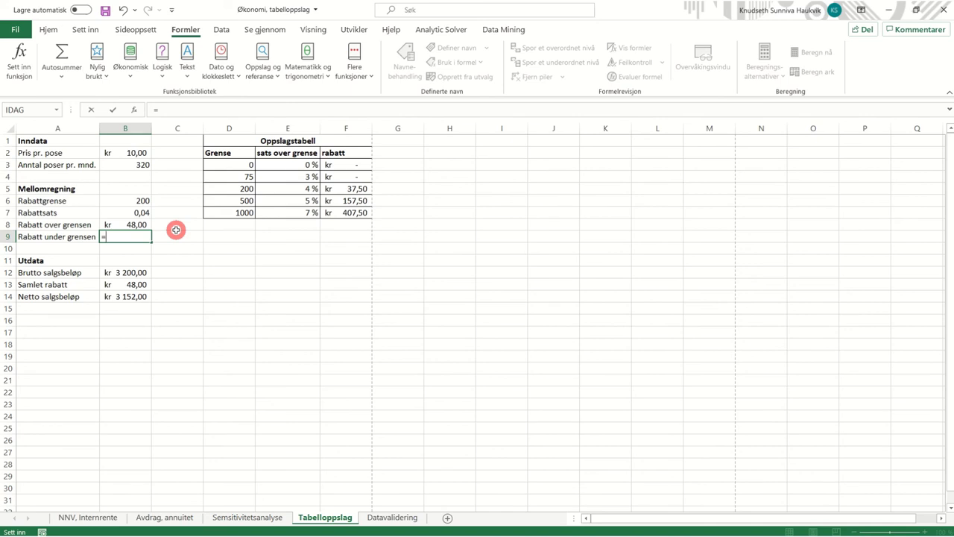
type("f")
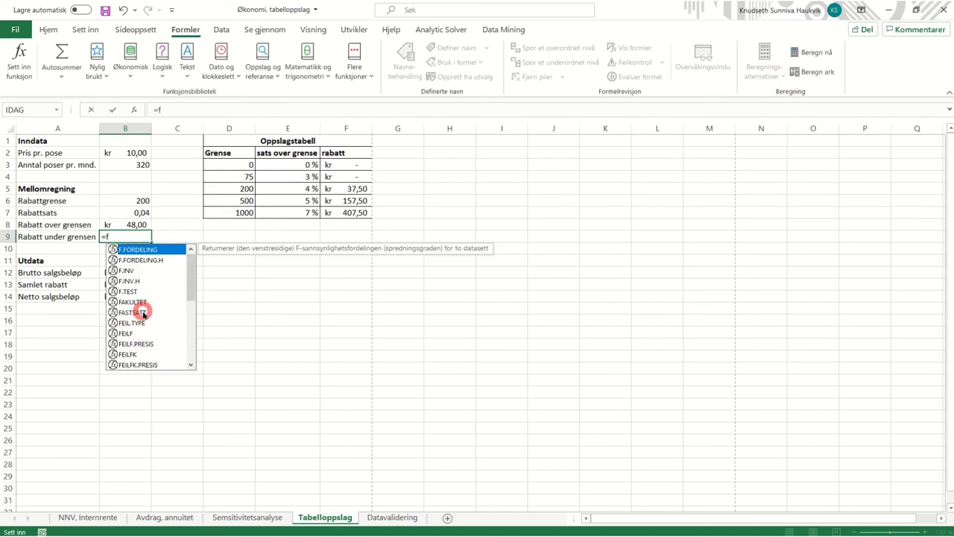
type("i")
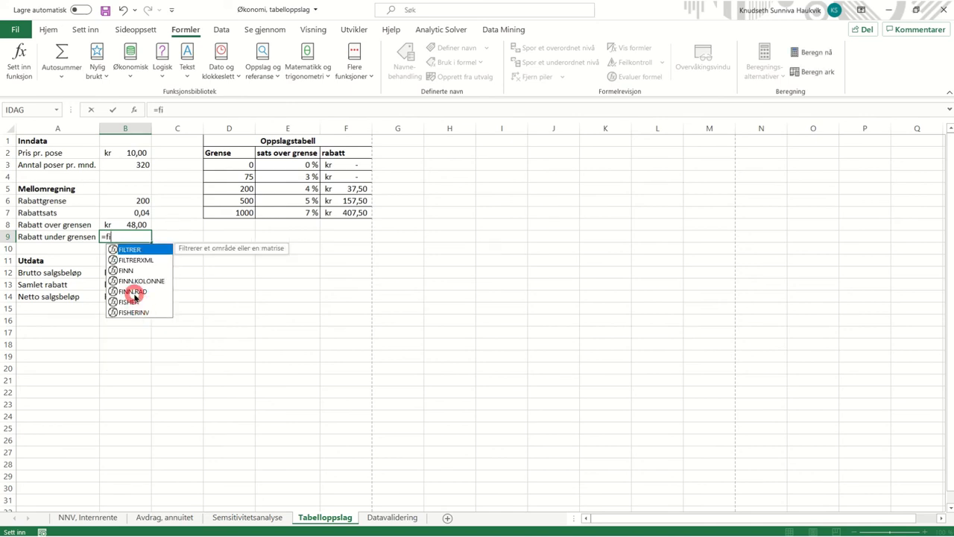
double_click(133, 291)
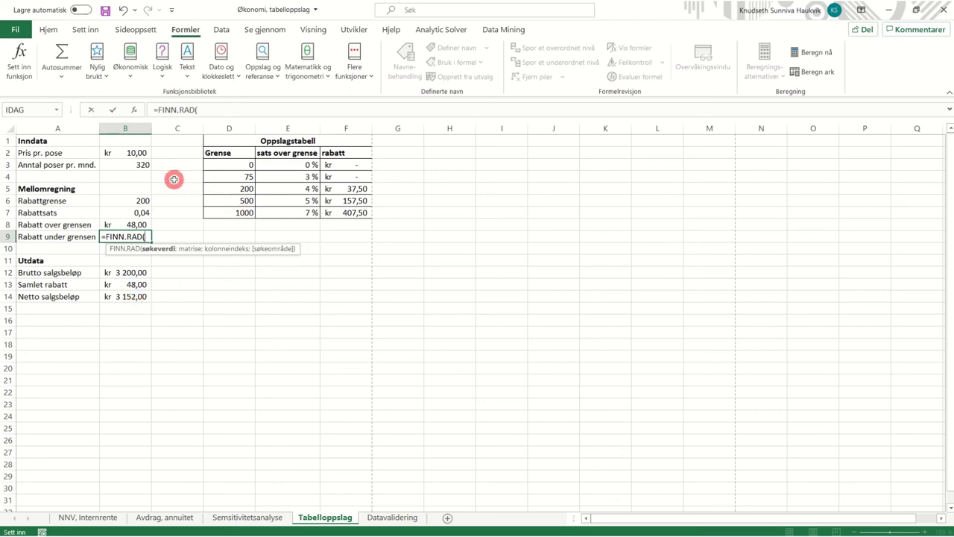
left_click(132, 165)
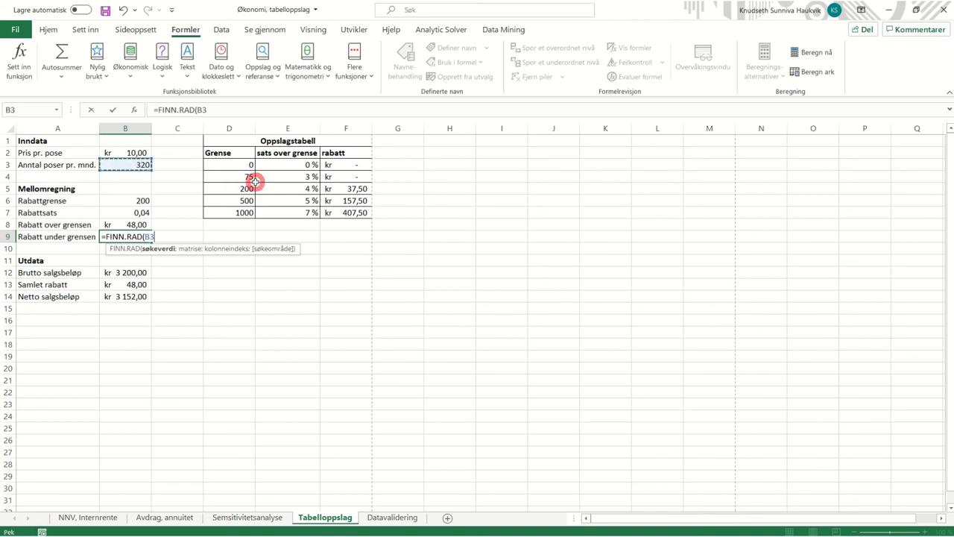
type(";")
left_click_drag(219, 164, 354, 209)
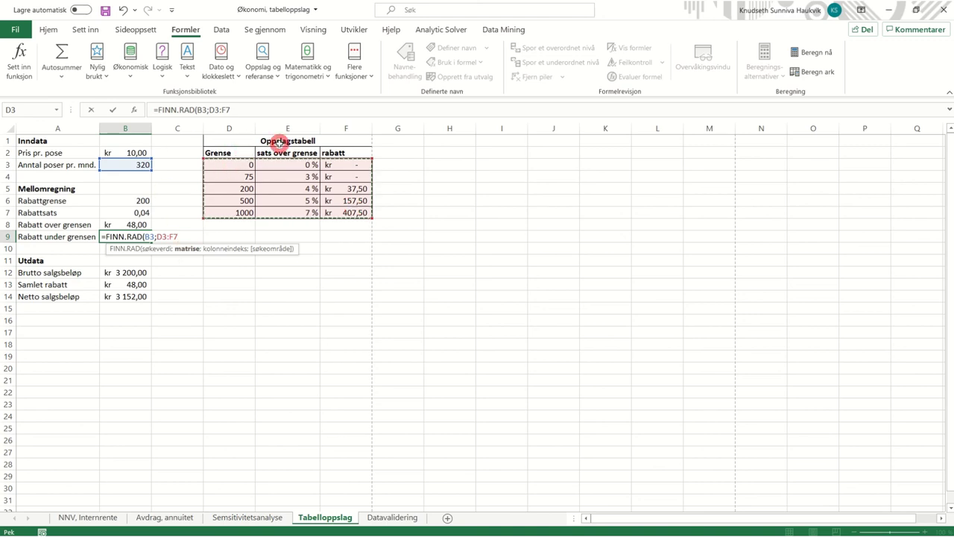
type(";")
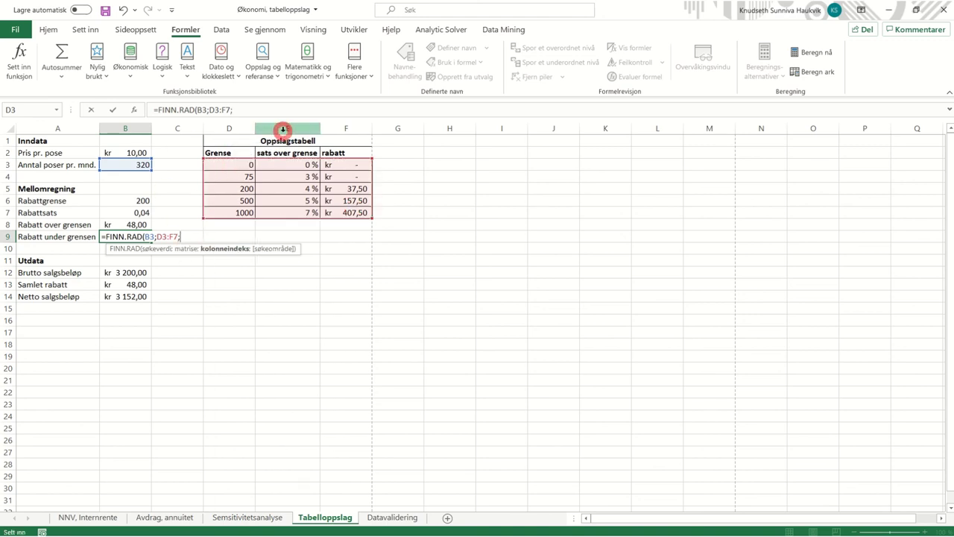
type("3)")
key("Return")
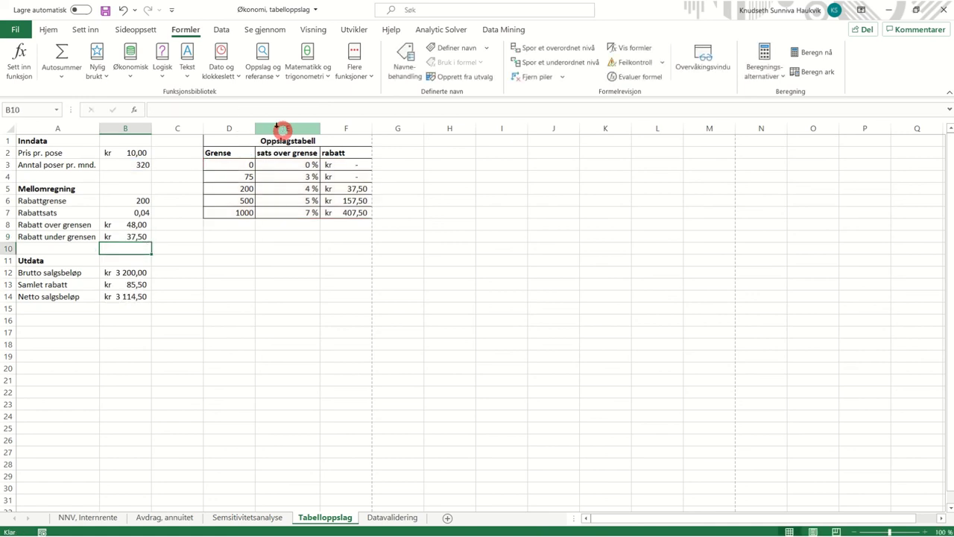